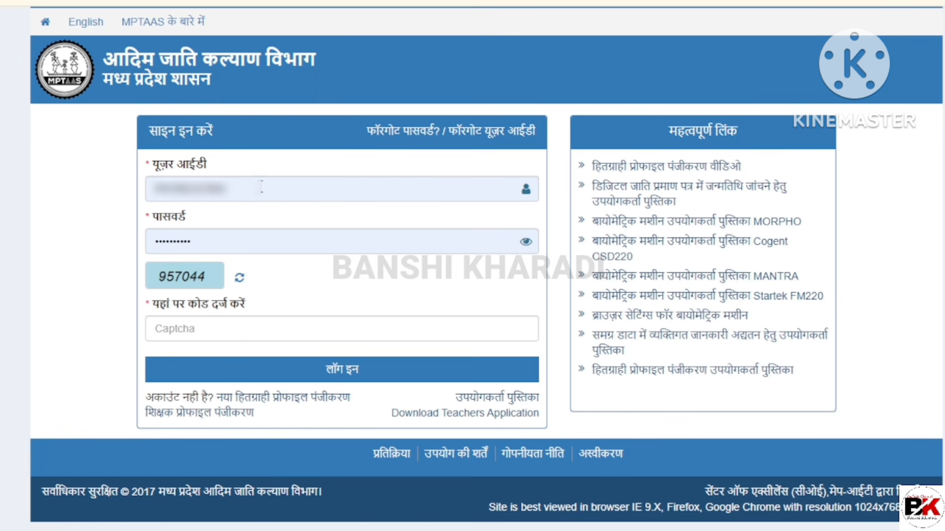
Sign in to the portal with the user ID, the account password and the captcha code
{"action": "left_click", "coordinate": [118, 190]}
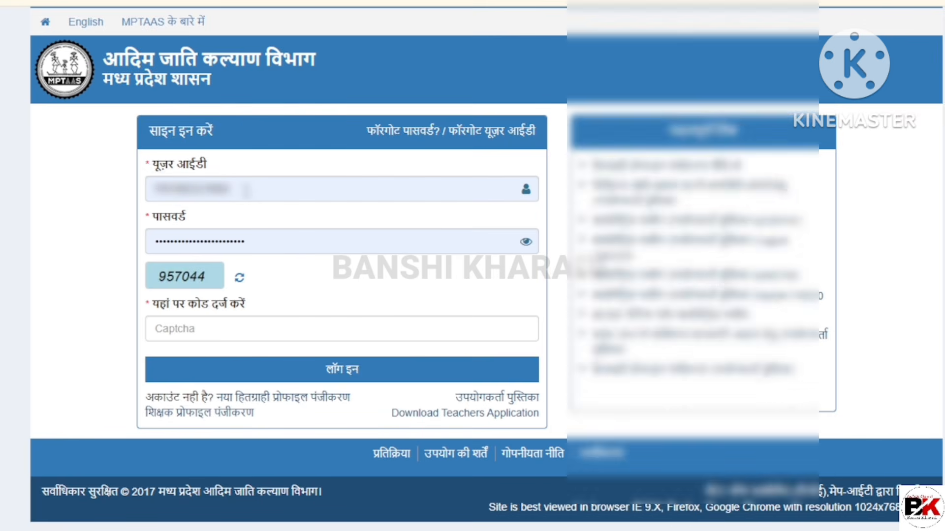
{"action": "left_click", "coordinate": [254, 241]}
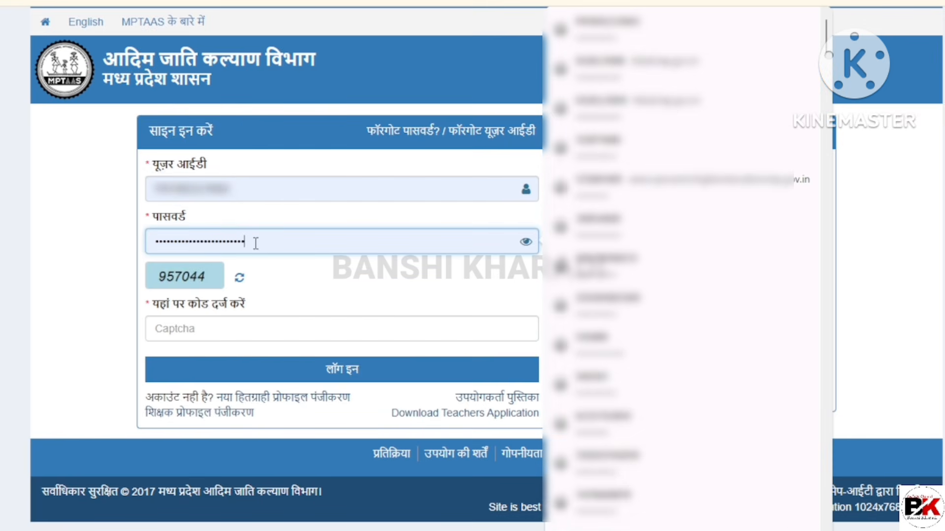
{"action": "left_click_drag", "start_coordinate": [255, 244], "coordinate": [153, 244]}
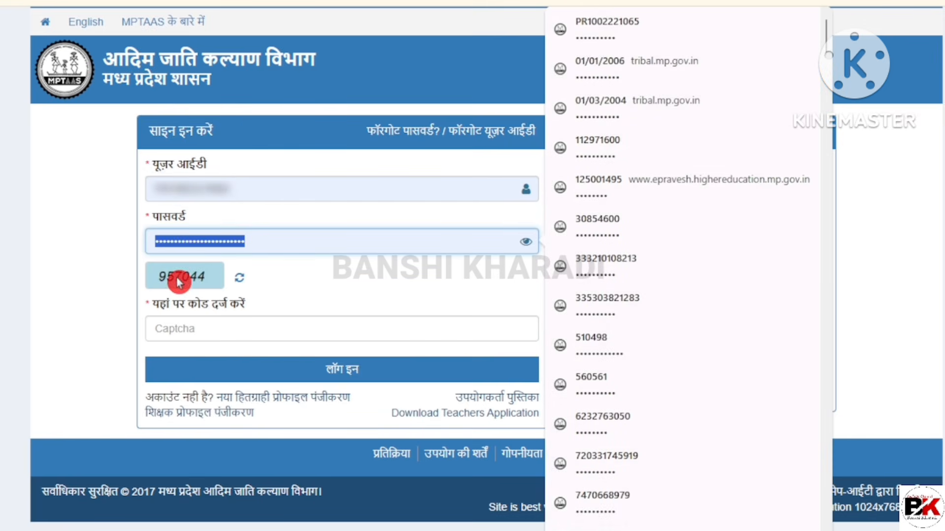
{"action": "left_click", "coordinate": [203, 329]}
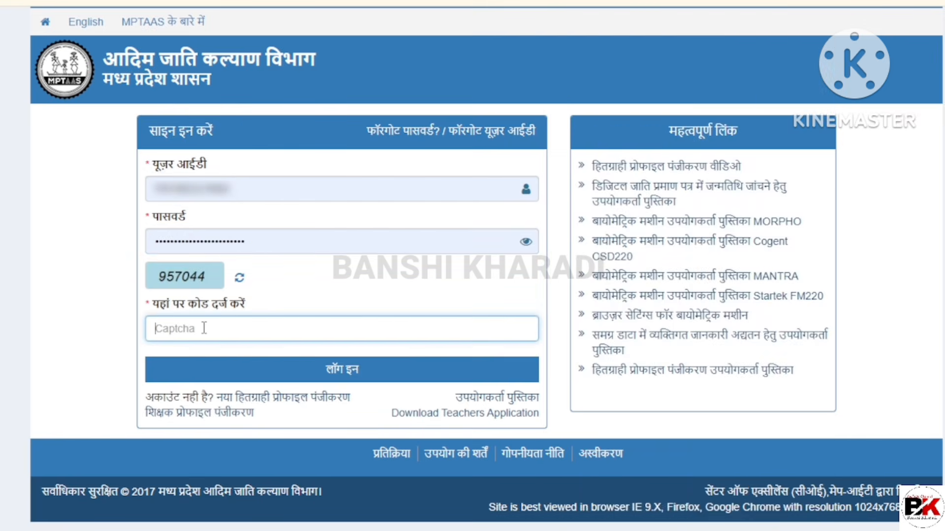
{"action": "left_click", "coordinate": [302, 374]}
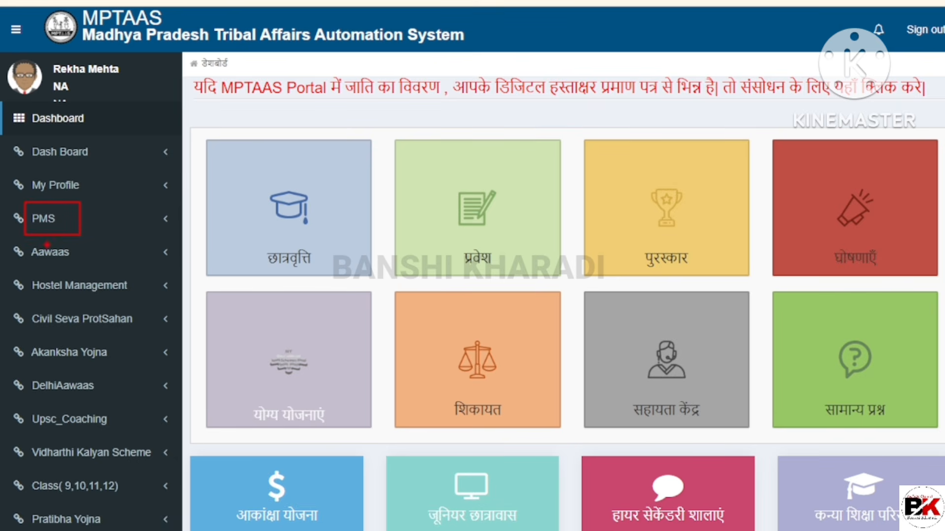
Open the PMS scholarship application form and review its instructions on choosing the application type
{"action": "left_click", "coordinate": [43, 219]}
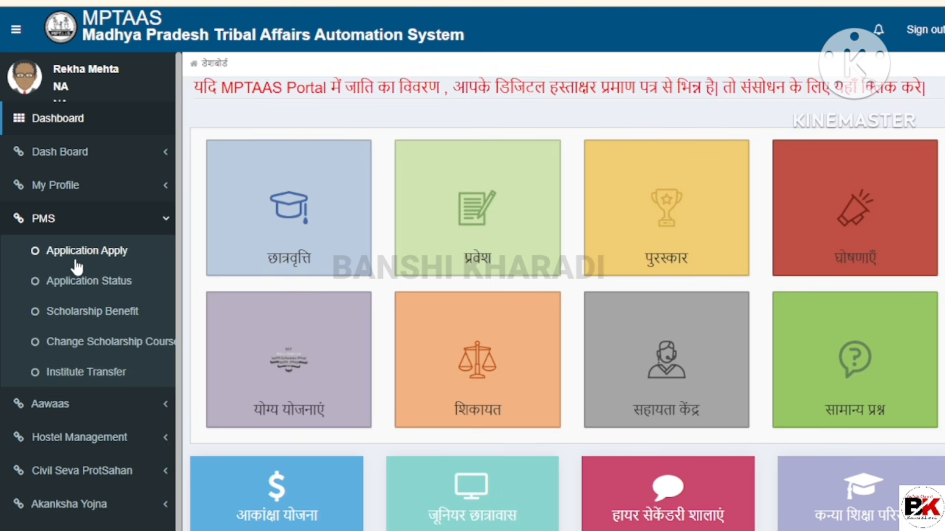
{"action": "left_click", "coordinate": [42, 250]}
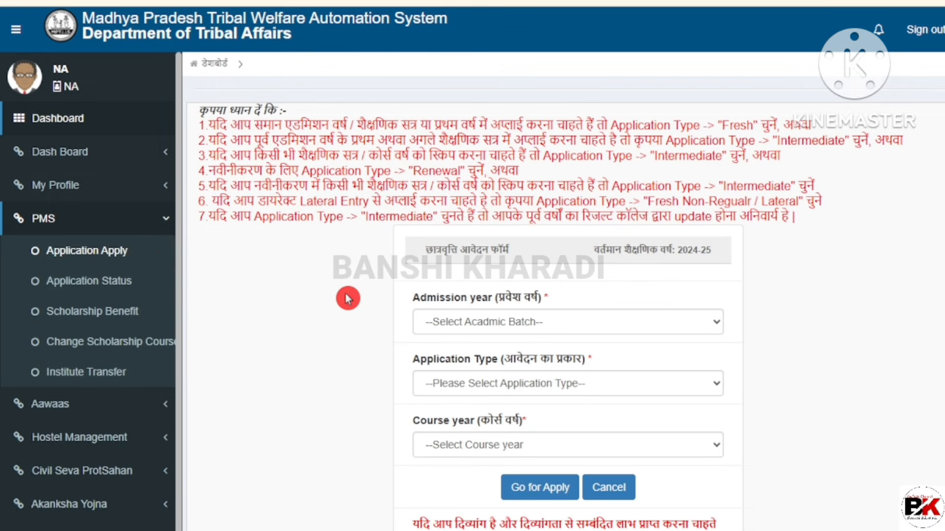
{"action": "scroll", "coordinate": [348, 298], "scroll_direction": "down", "scroll_amount": 1}
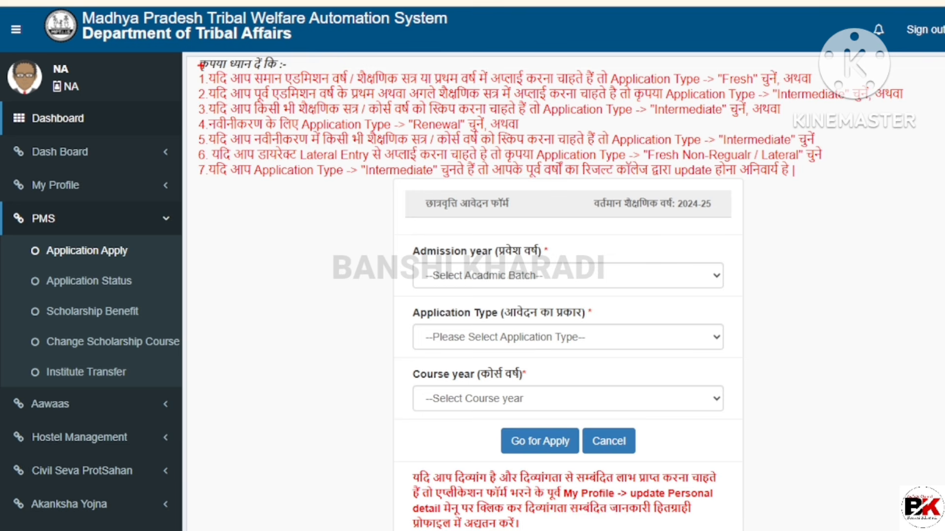
{"action": "mouse_move", "coordinate": [198, 59]}
{"action": "left_mouse_down"}
{"action": "mouse_move", "coordinate": [224, 74]}
{"action": "mouse_move", "coordinate": [347, 92]}
{"action": "mouse_move", "coordinate": [819, 86]}
{"action": "left_mouse_up"}
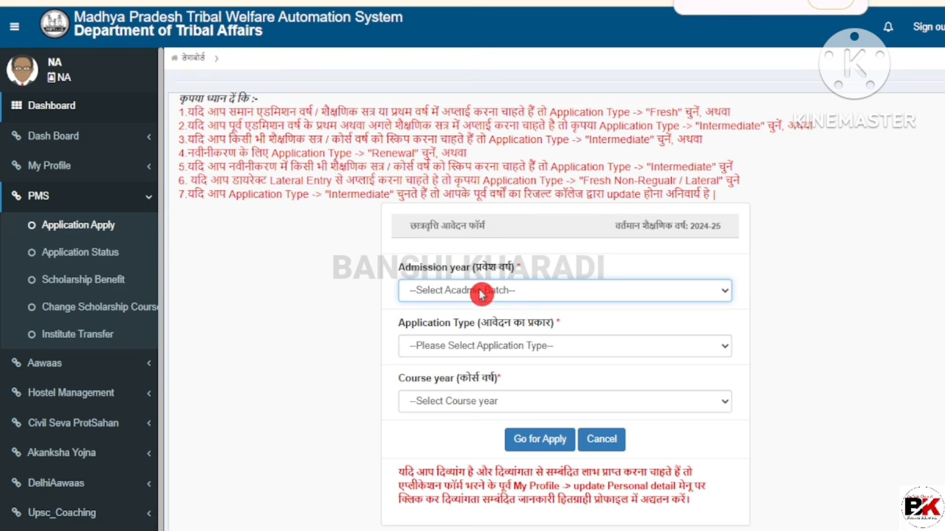
Set the admission year to 2025-26, the application type to Intermediate and the course year to 1st Year
{"action": "left_click", "coordinate": [490, 275]}
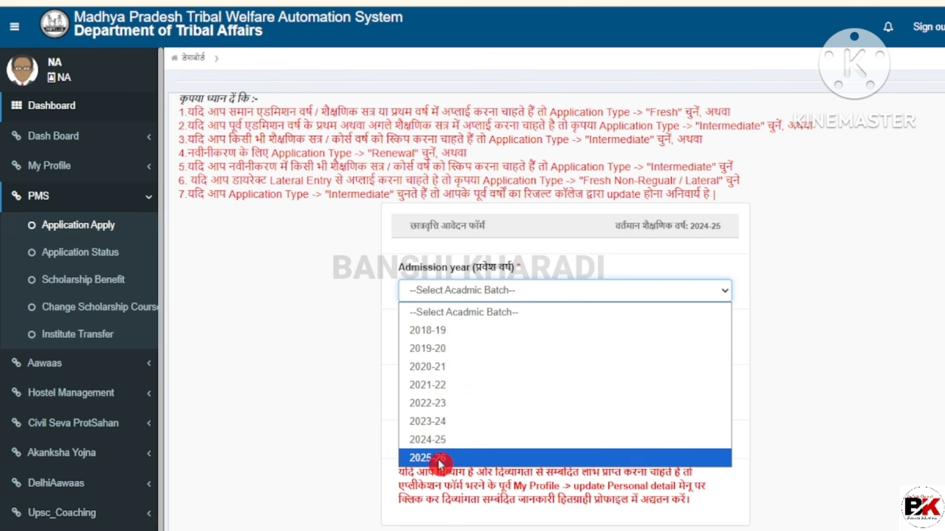
{"action": "left_click", "coordinate": [422, 457]}
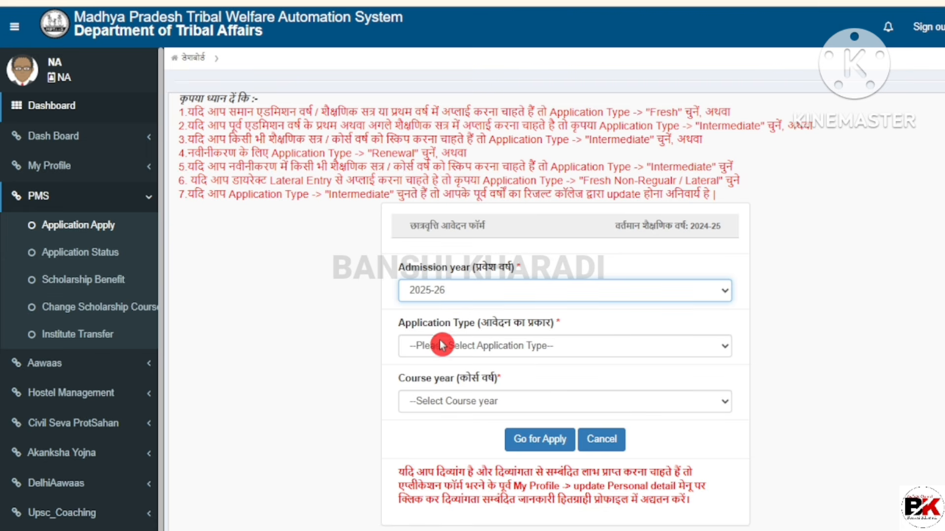
{"action": "left_click", "coordinate": [458, 348]}
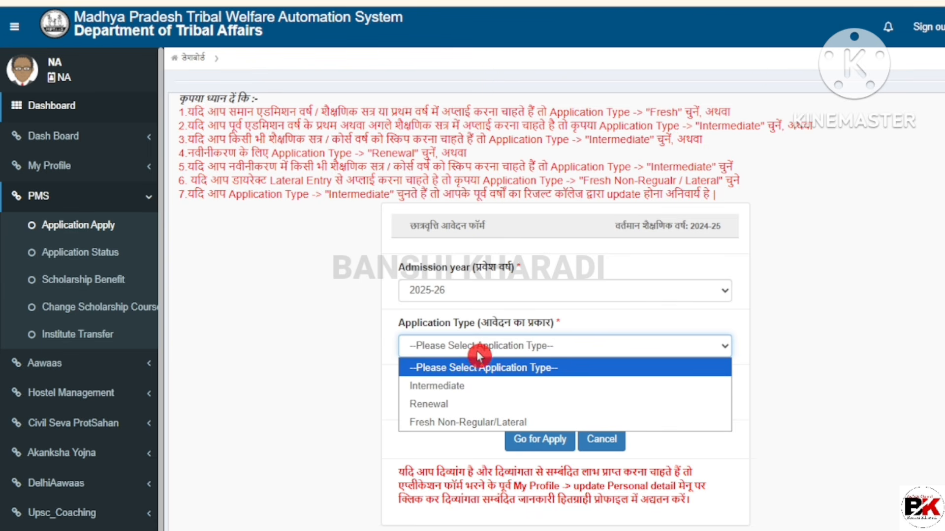
{"action": "left_click", "coordinate": [468, 385]}
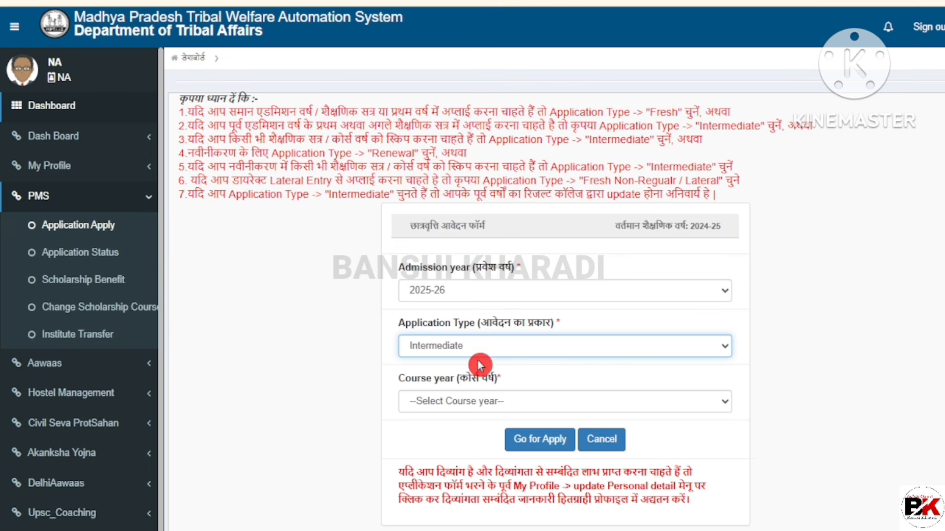
{"action": "left_click", "coordinate": [464, 403]}
{"action": "left_click", "coordinate": [464, 440]}
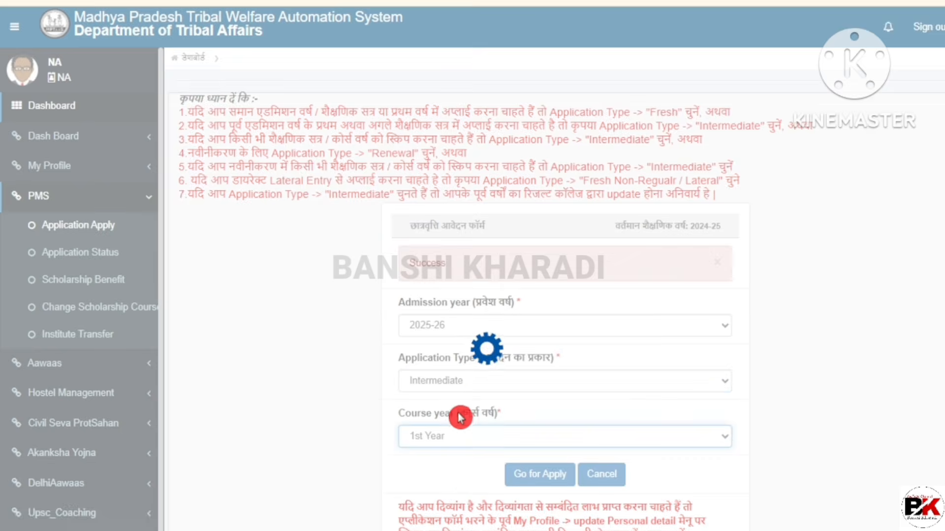
Check the status message and current academic year, and proceed to the detailed scholarship application
{"action": "left_click_drag", "start_coordinate": [412, 264], "coordinate": [450, 264]}
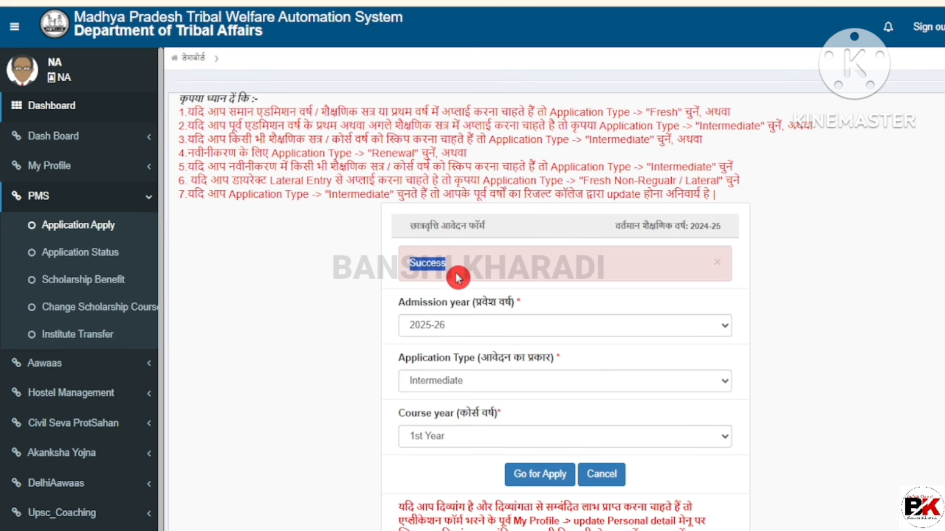
{"action": "left_click_drag", "start_coordinate": [688, 227], "coordinate": [723, 230]}
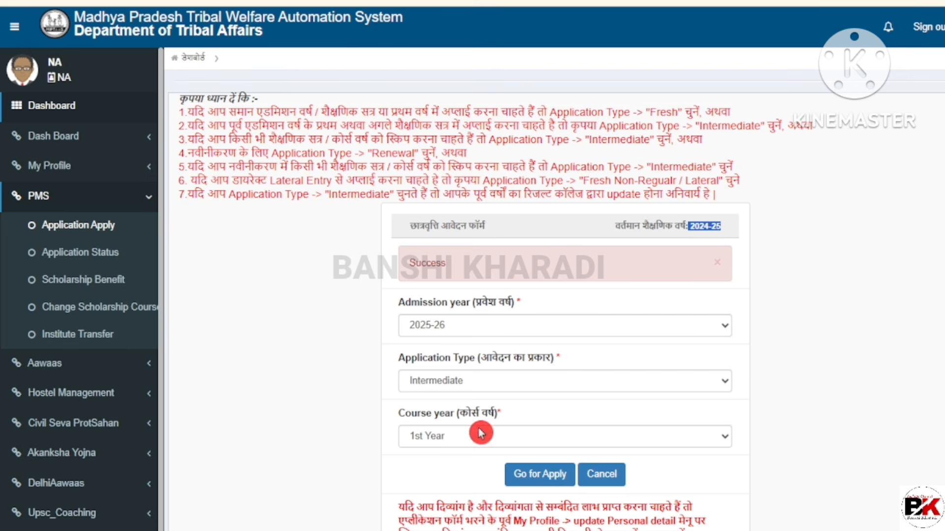
{"action": "left_click", "coordinate": [533, 475]}
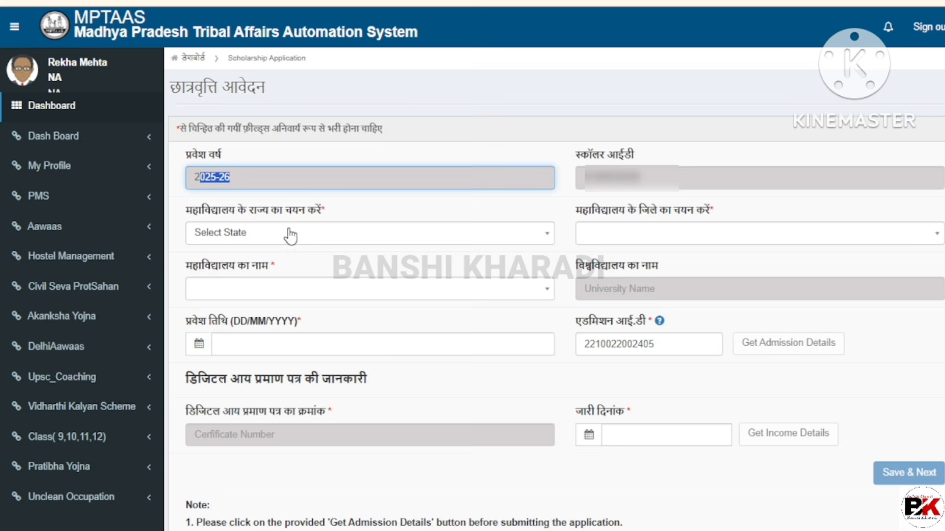
Set the college's state to Madhya Pradesh and its district to Indore
{"action": "left_click", "coordinate": [291, 235]}
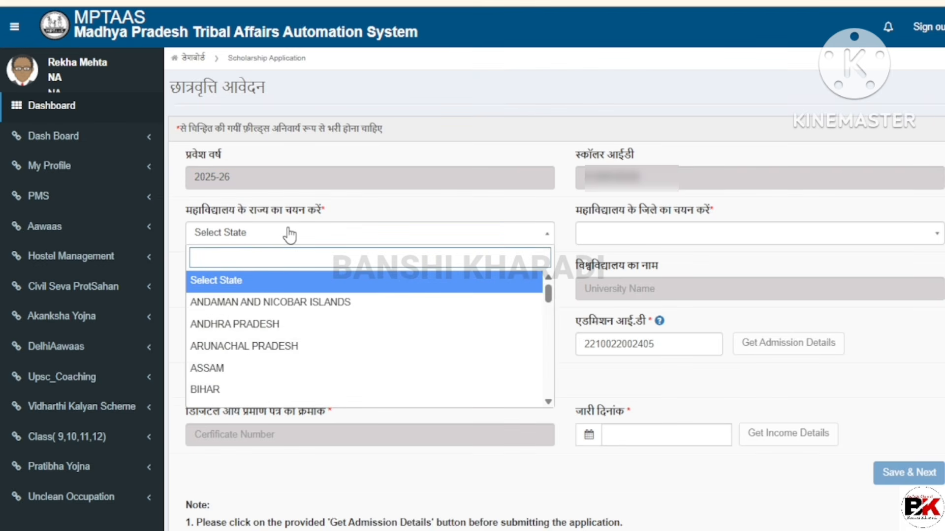
{"action": "type", "text": "AM"}
{"action": "key", "text": "BackSpace"}
{"action": "type", "text": "Madhya Pradesh"}
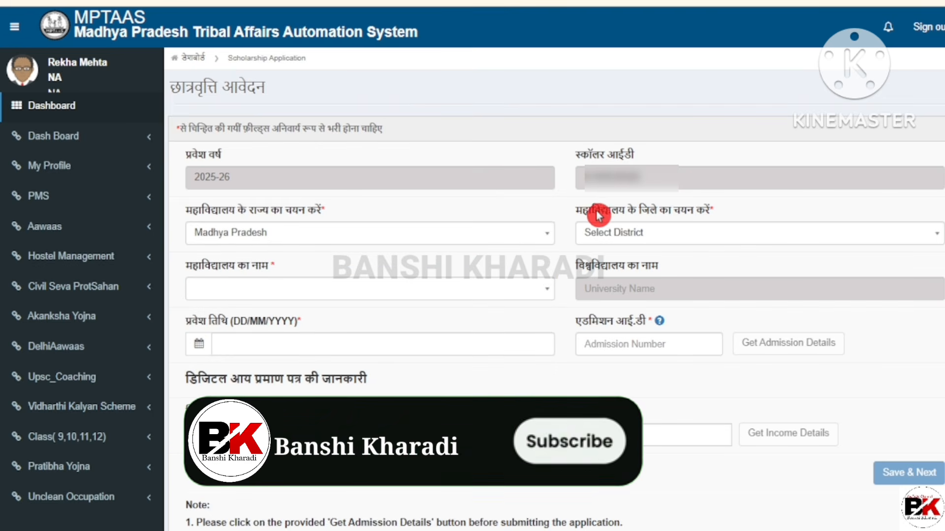
{"action": "left_click", "coordinate": [649, 232]}
{"action": "left_click", "coordinate": [634, 348]}
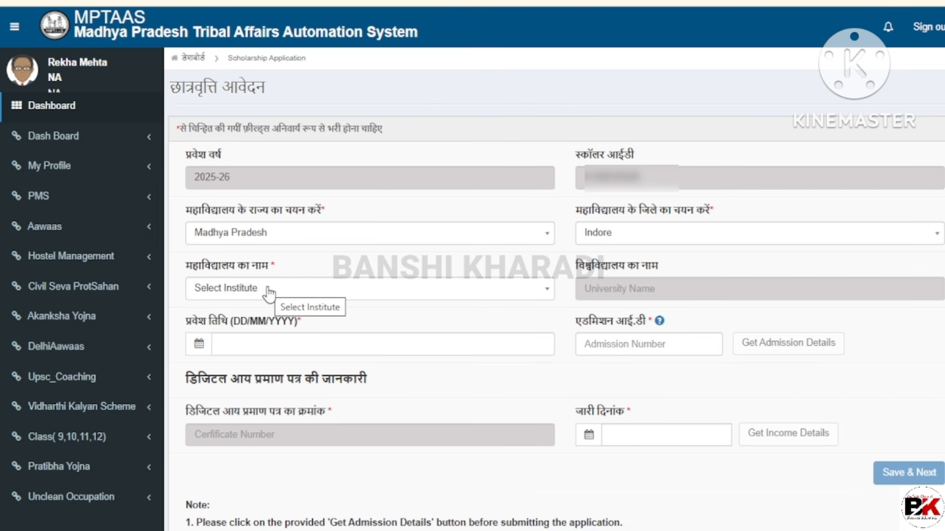
Choose BM INSTITUTE OF PROFESSIONAL STUDIES(IHEP00671) as the college and check the university assigned to it
{"action": "left_click", "coordinate": [269, 295]}
{"action": "type", "text": "B M"}
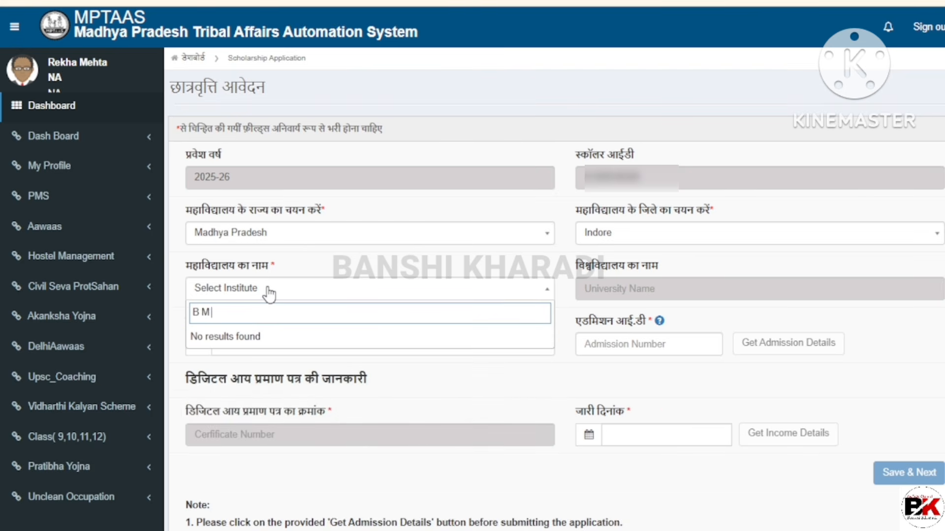
{"action": "key", "text": "BackSpace"}
{"action": "type", "text": "M I"}
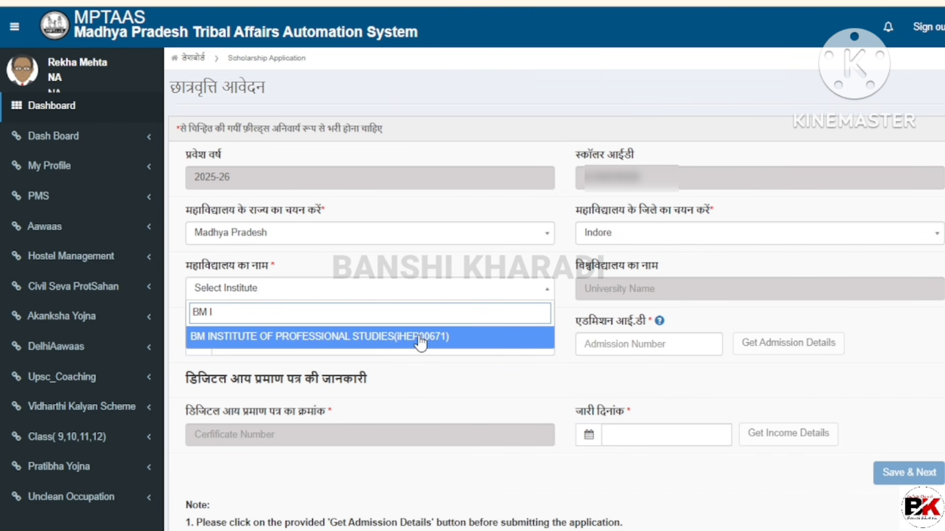
{"action": "left_click", "coordinate": [419, 340]}
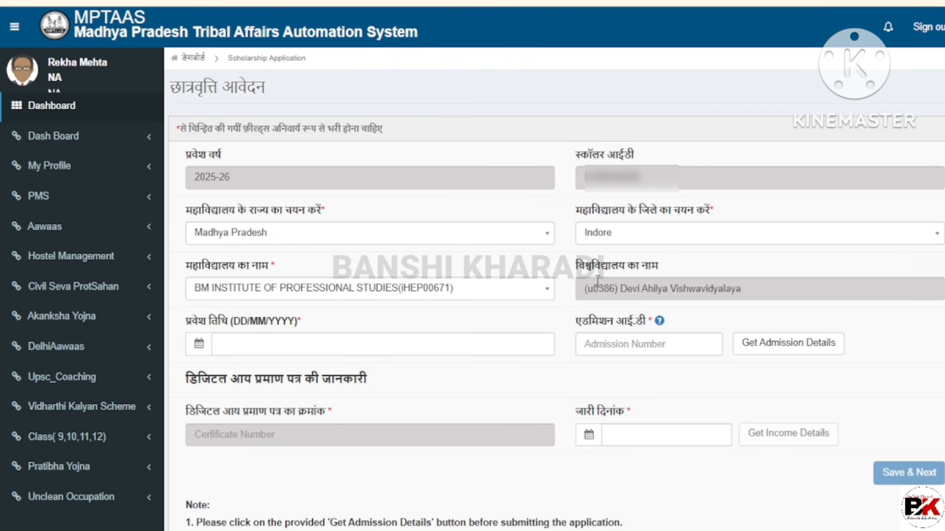
{"action": "left_click_drag", "start_coordinate": [621, 290], "coordinate": [748, 285]}
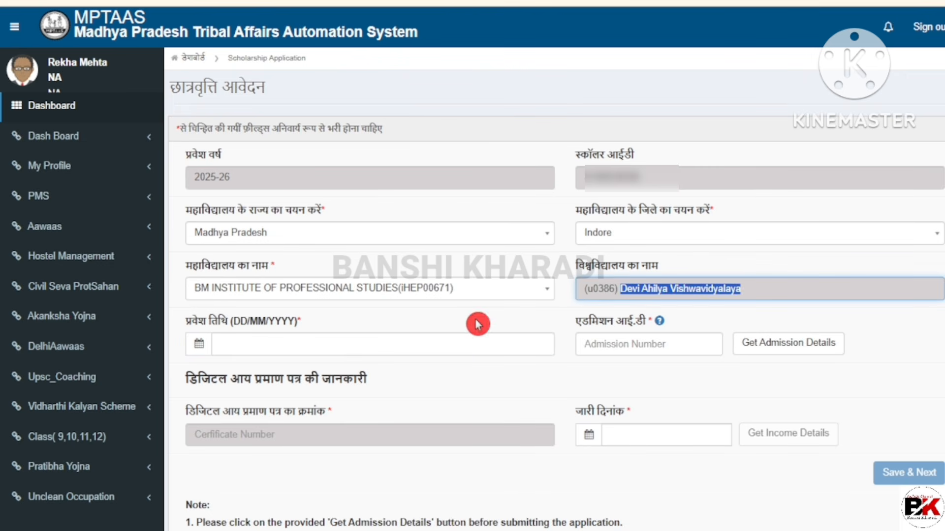
Fill in the admission date and admission ID, request the admission details and dismiss the resulting message
{"action": "left_click_drag", "start_coordinate": [189, 322], "coordinate": [266, 327]}
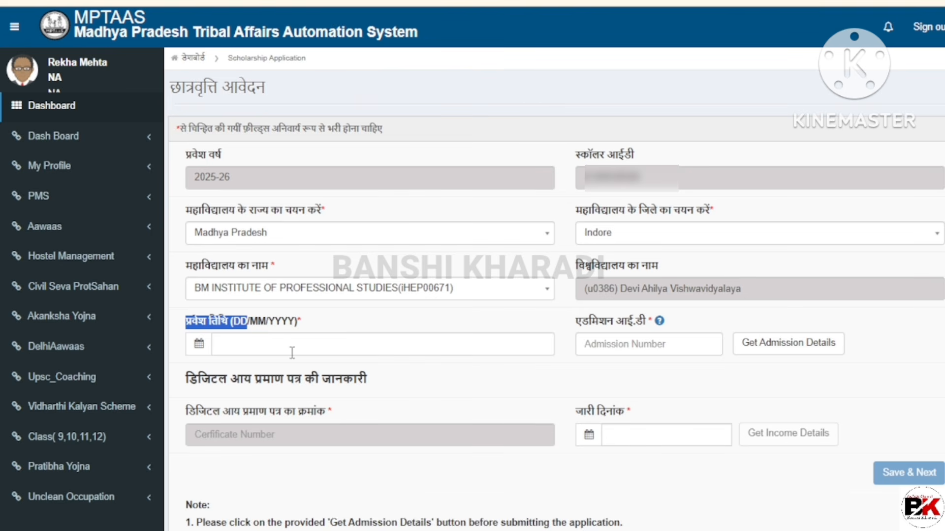
{"action": "left_click", "coordinate": [626, 342]}
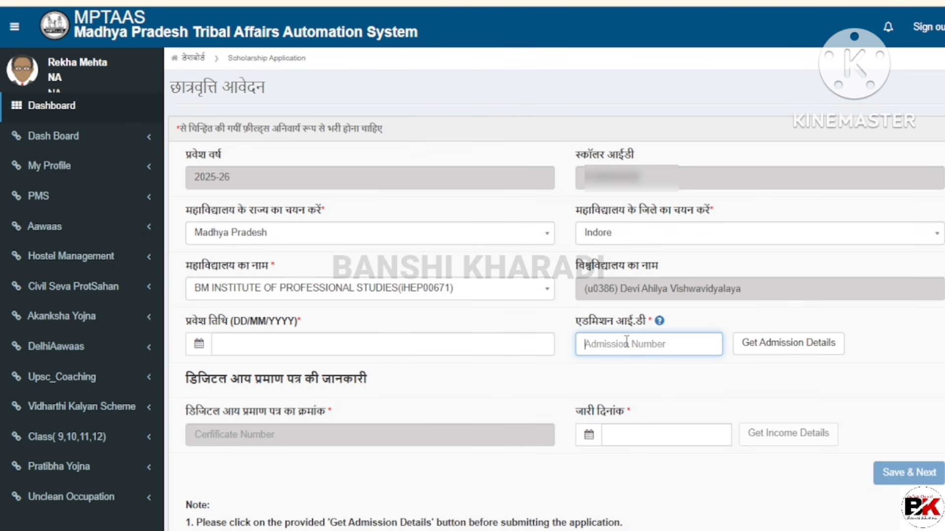
{"action": "left_click", "coordinate": [330, 342]}
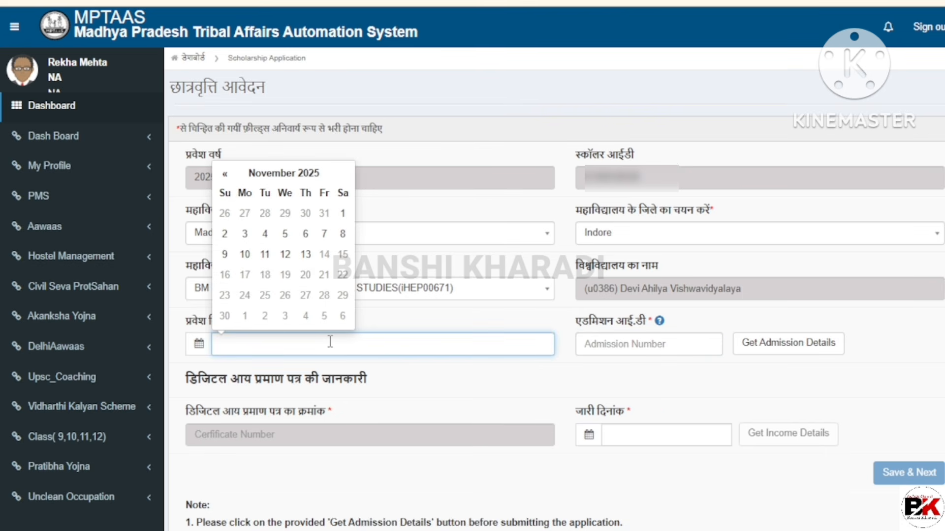
{"action": "left_click", "coordinate": [648, 343]}
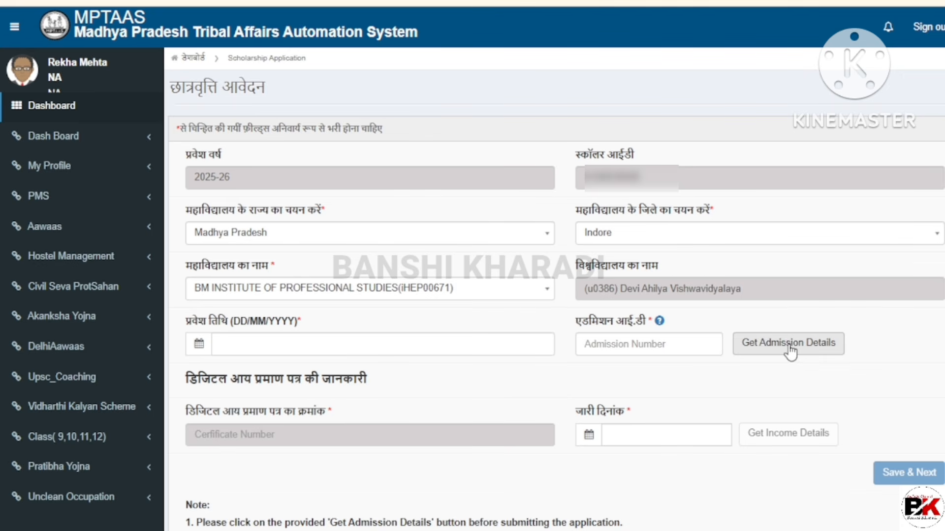
{"action": "left_click", "coordinate": [566, 345]}
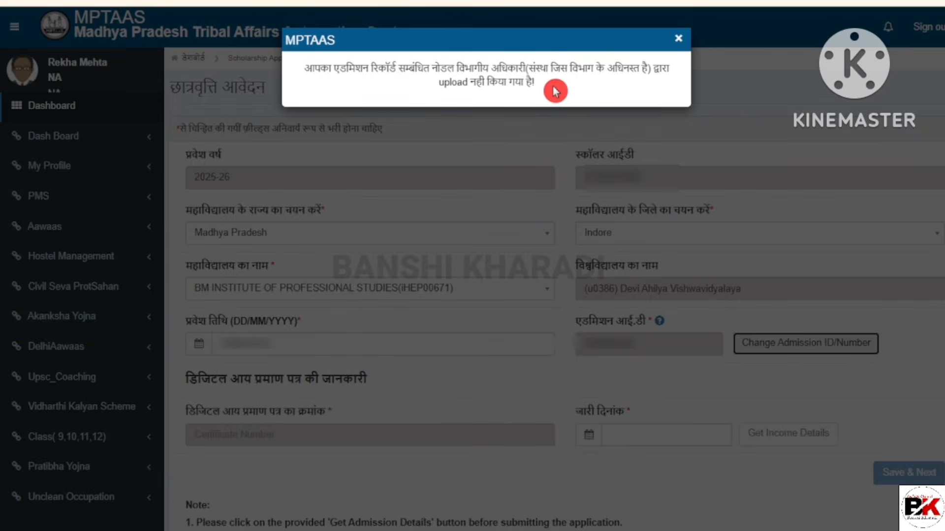
{"action": "left_click", "coordinate": [557, 270]}
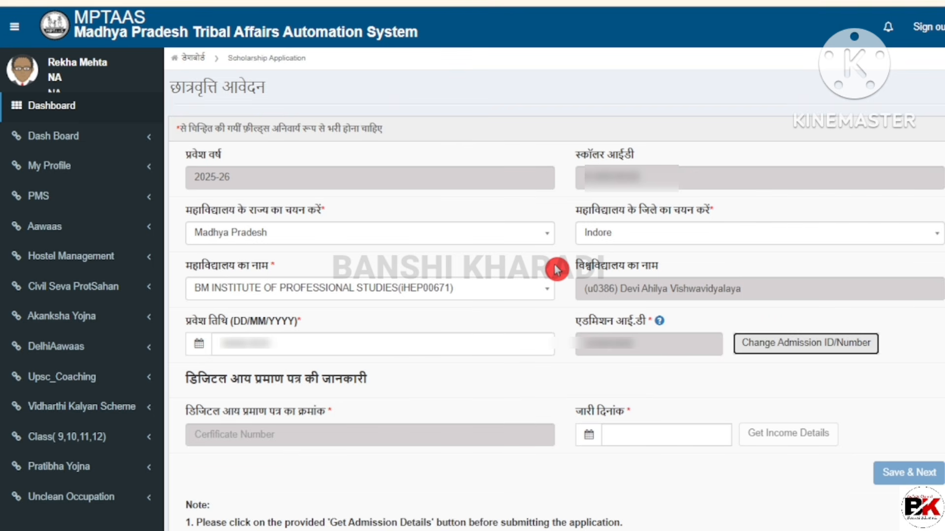
Open the profile's OTR update page and examine its OTR Number and Apaar ID search fields
{"action": "left_click", "coordinate": [443, 530]}
{"action": "left_click", "coordinate": [87, 169]}
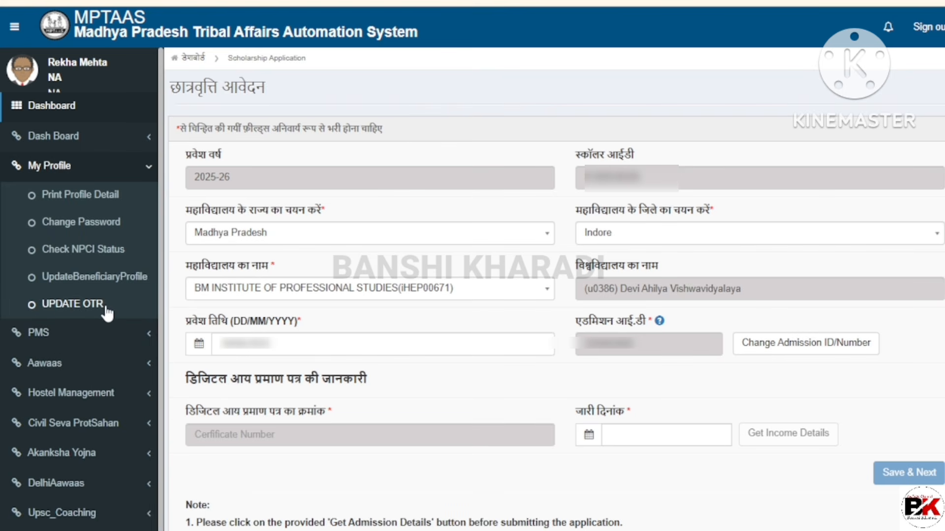
{"action": "left_click", "coordinate": [63, 306]}
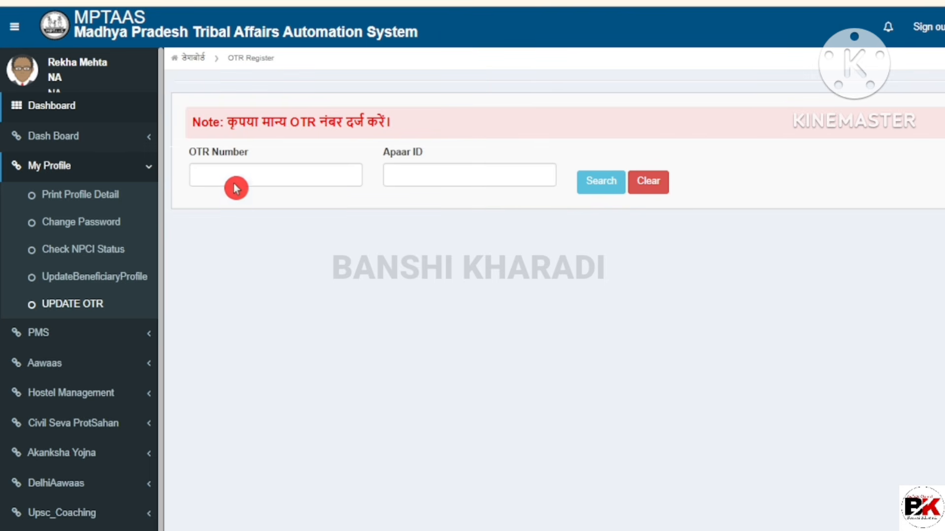
{"action": "left_click", "coordinate": [235, 175]}
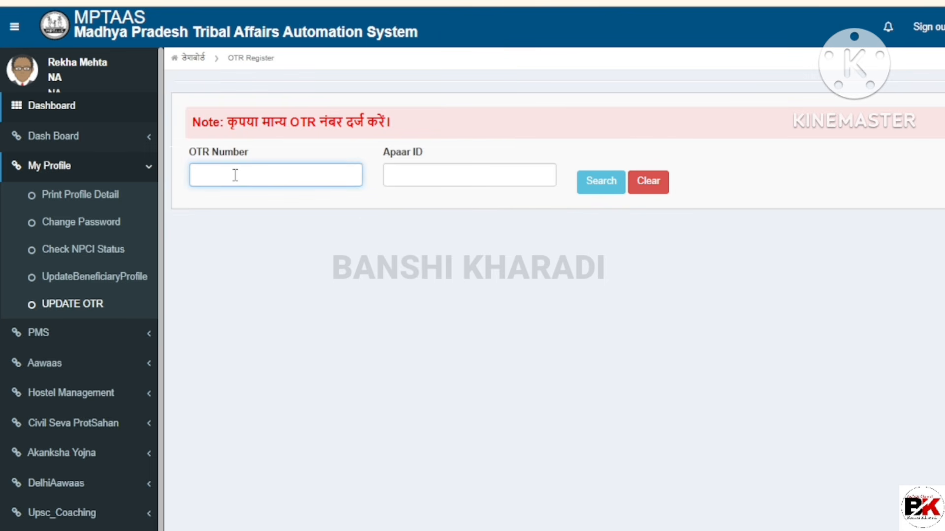
{"action": "left_click", "coordinate": [445, 171]}
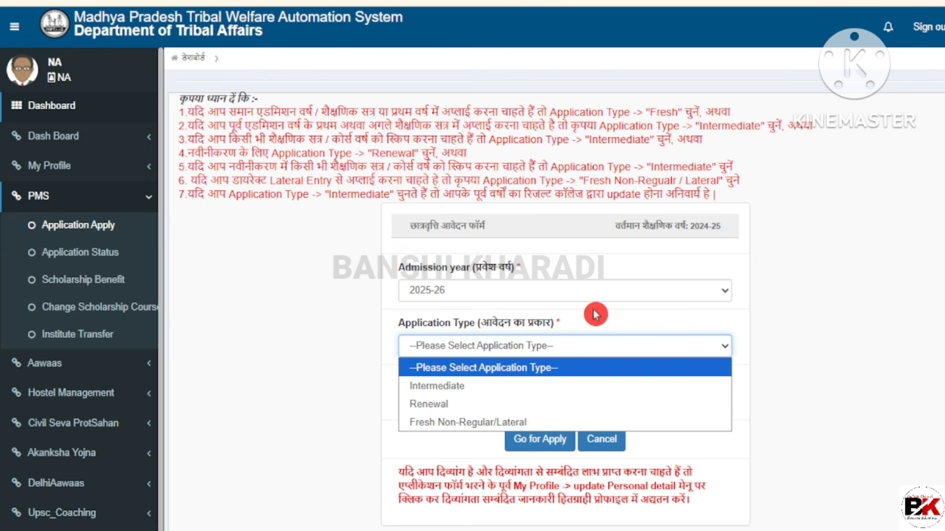
Check the current academic year and the available application types on the PMS application form
{"action": "left_click_drag", "start_coordinate": [691, 230], "coordinate": [727, 230]}
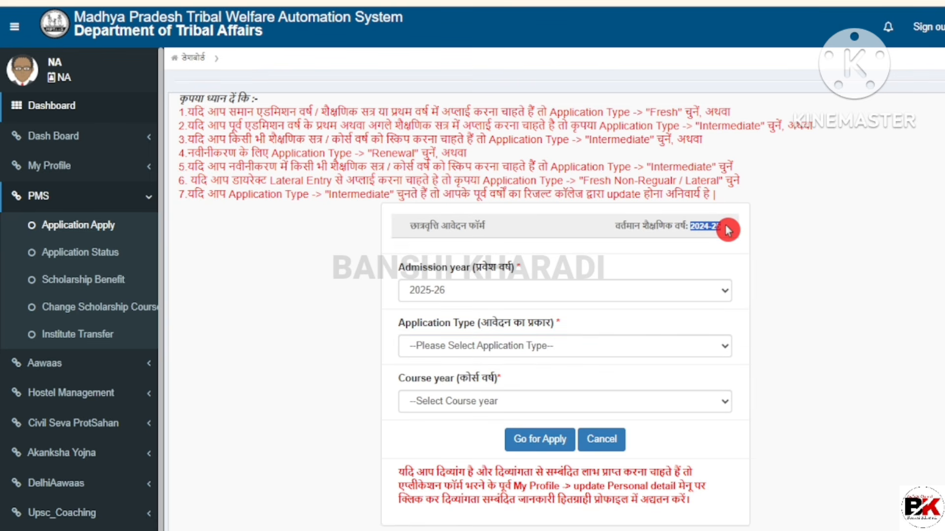
{"action": "left_click", "coordinate": [475, 350]}
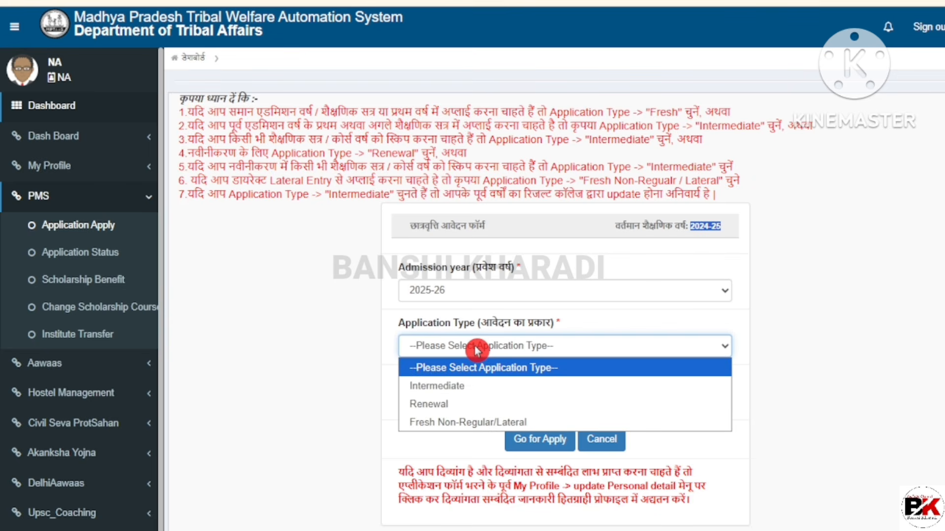